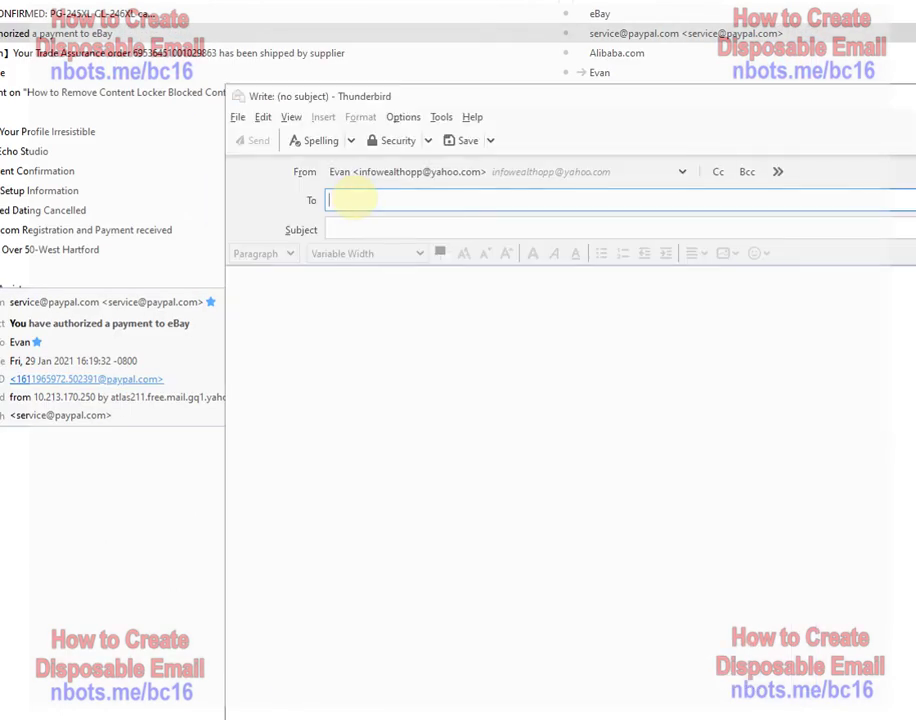
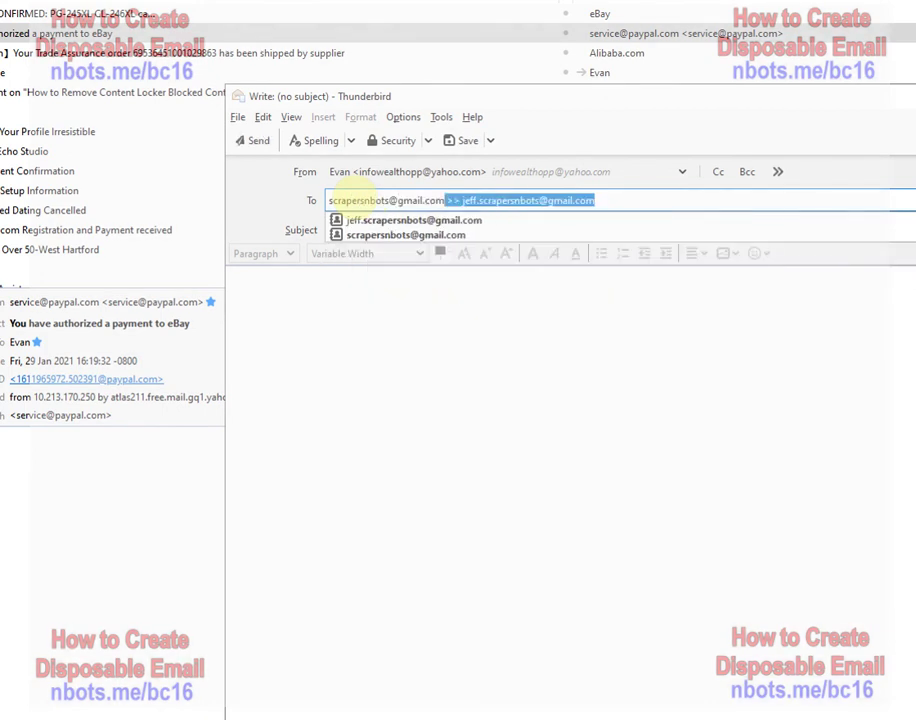
# - Address the message to the user's Gmail address with dots inserted into the username
pyautogui.press('Delete')
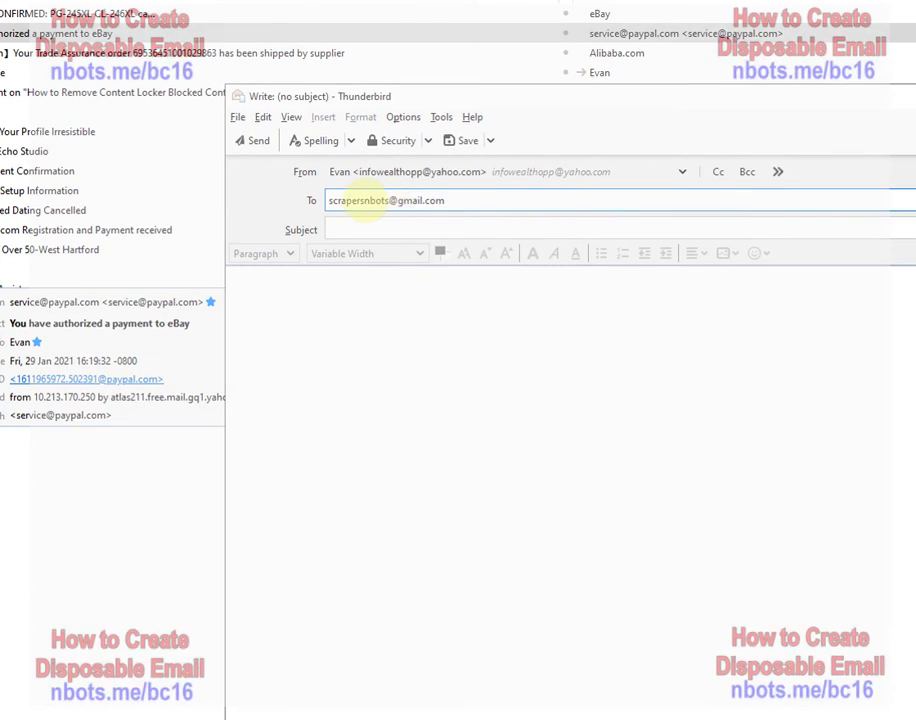
pyautogui.click(345, 200)
pyautogui.write('.')
pyautogui.click(365, 200)
pyautogui.write('.')
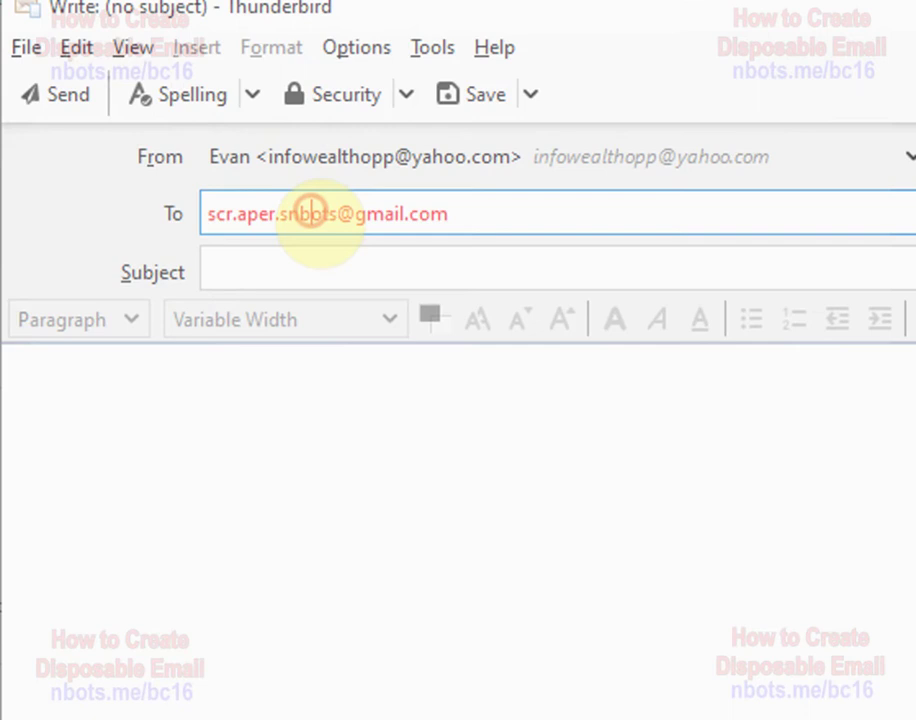
pyautogui.write('.')
# - Copy the dotted address into both the subject line and the message body
pyautogui.moveTo(454, 214); pyautogui.dragTo(143, 189)
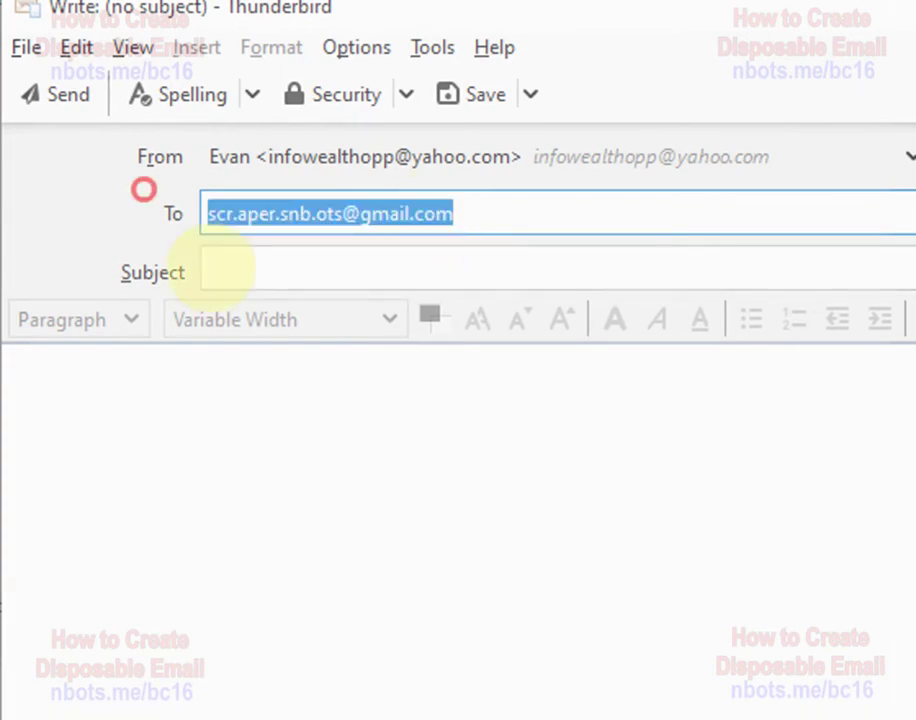
pyautogui.hotkey('ctrl', 'c')
pyautogui.click(251, 262)
pyautogui.hotkey('ctrl', 'v')
pyautogui.click(219, 372)
pyautogui.hotkey('ctrl', 'v')
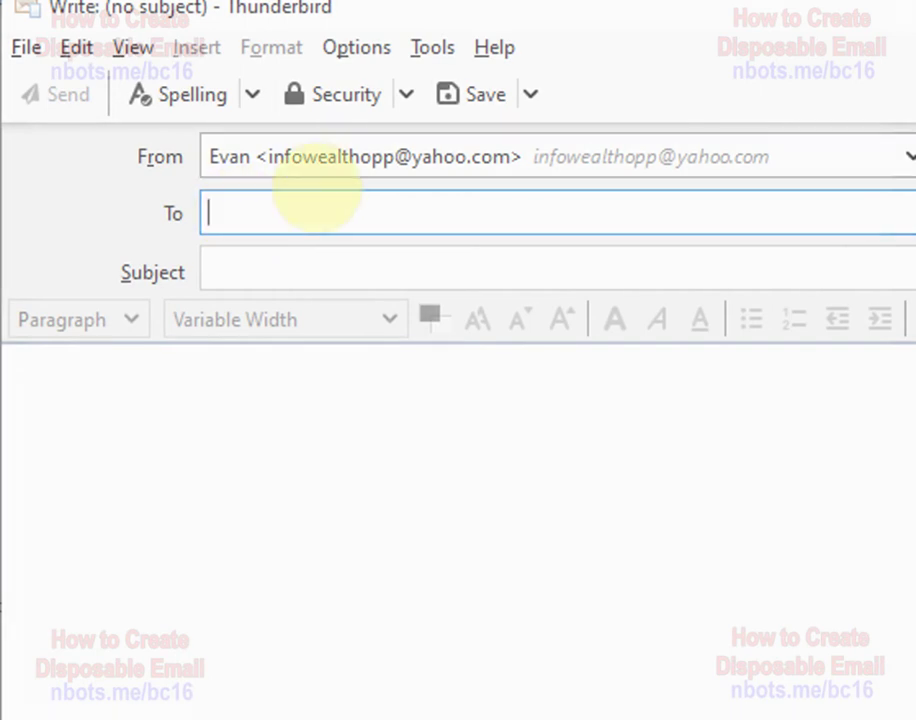
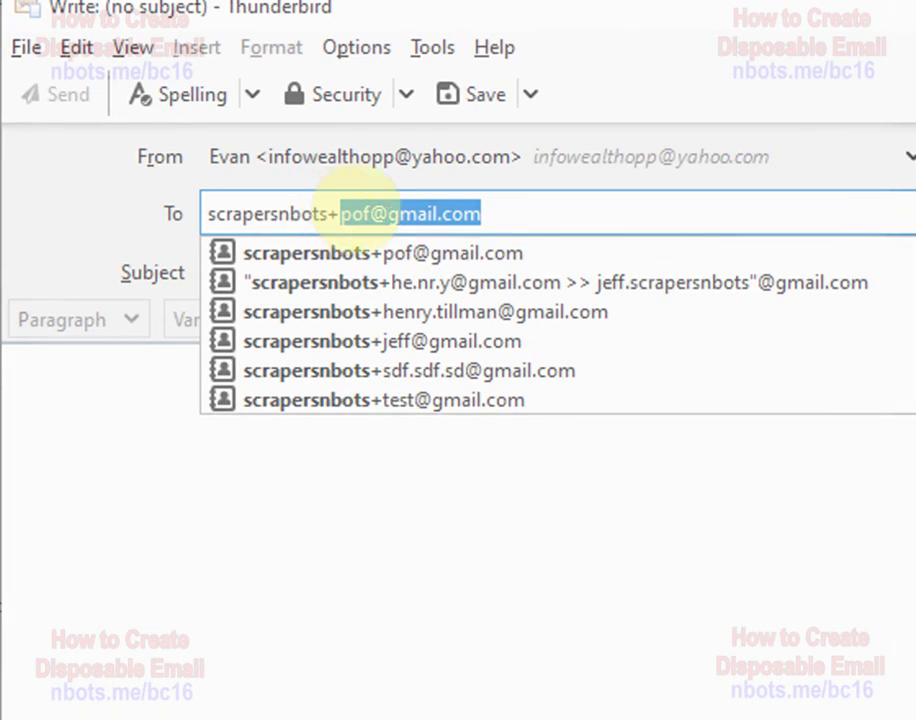
# - Send a message to the suggested plus-tagged Gmail alias, with the alias pasted as subject and body
pyautogui.click(528, 217)
pyautogui.moveTo(528, 214); pyautogui.dragTo(188, 200)
pyautogui.hotkey('ctrl', 'c')
pyautogui.click(250, 256)
pyautogui.hotkey('ctrl', 'v')
pyautogui.click(213, 427)
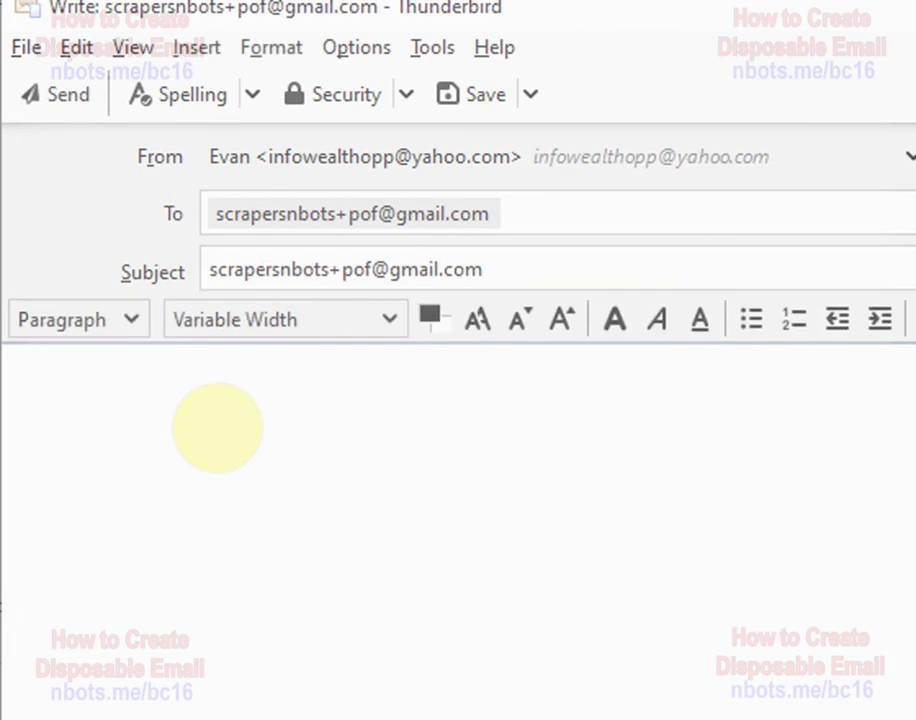
pyautogui.hotkey('ctrl', 'v')
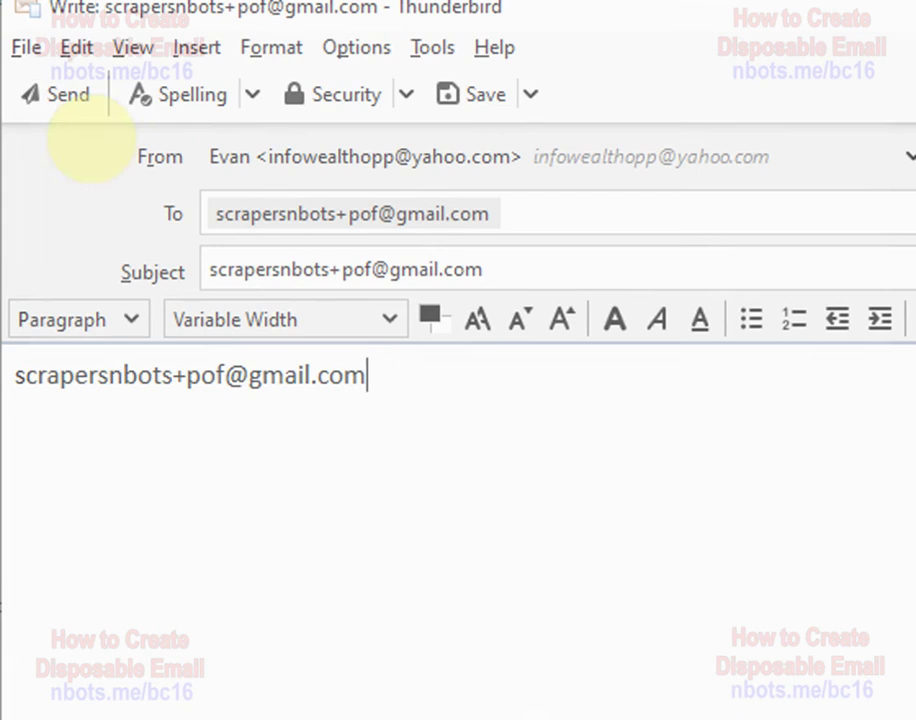
pyautogui.click(61, 97)
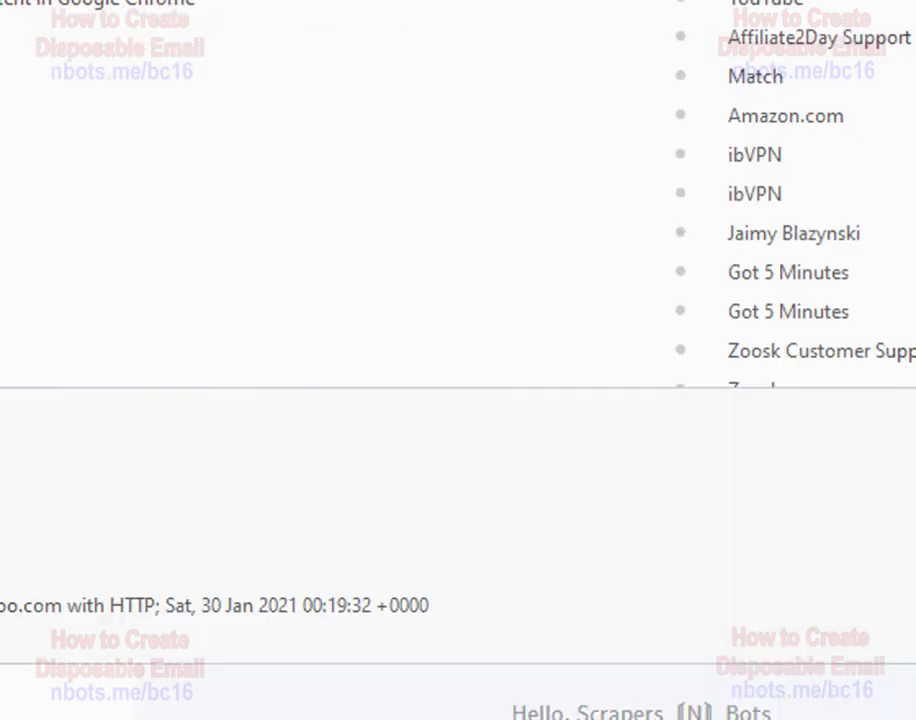
# - In a new message, enter a plus-tagged Gmail alias and insert several dots into it
pyautogui.hotkey('ctrl', 'n')
pyautogui.click(298, 206)
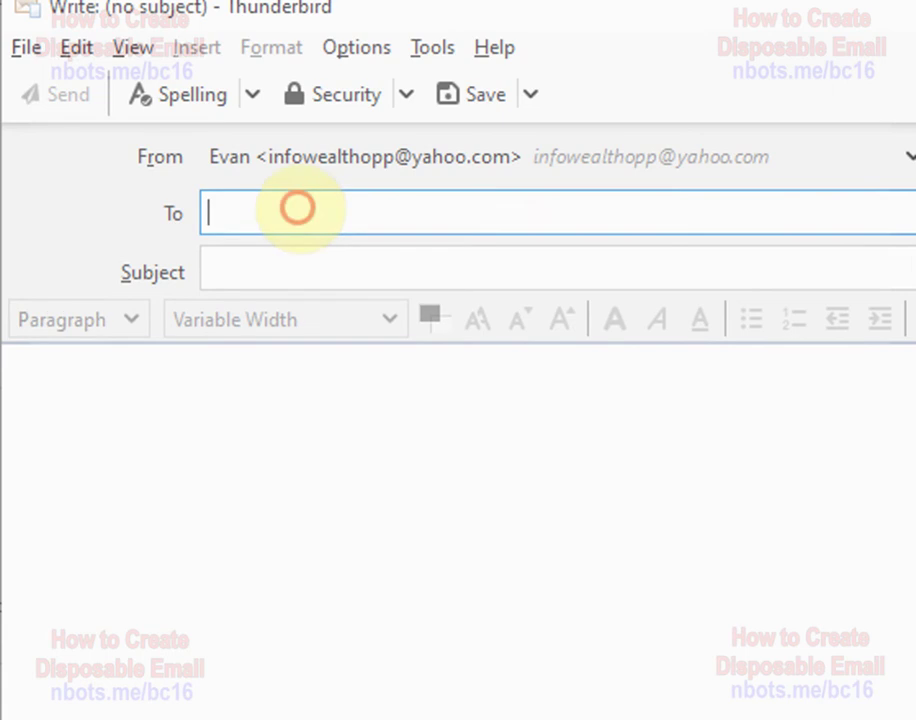
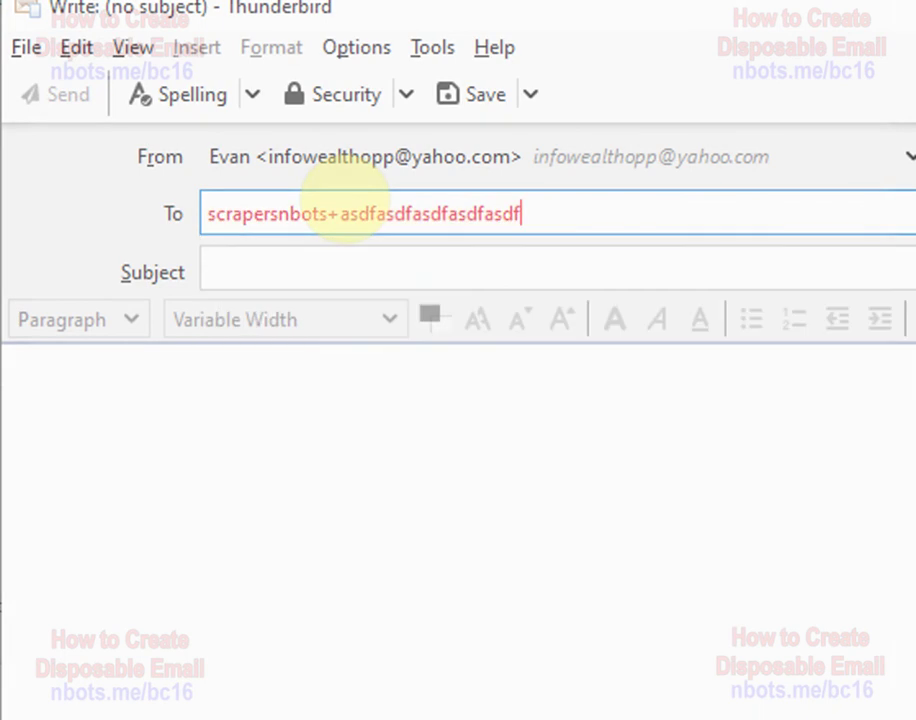
pyautogui.click(407, 213)
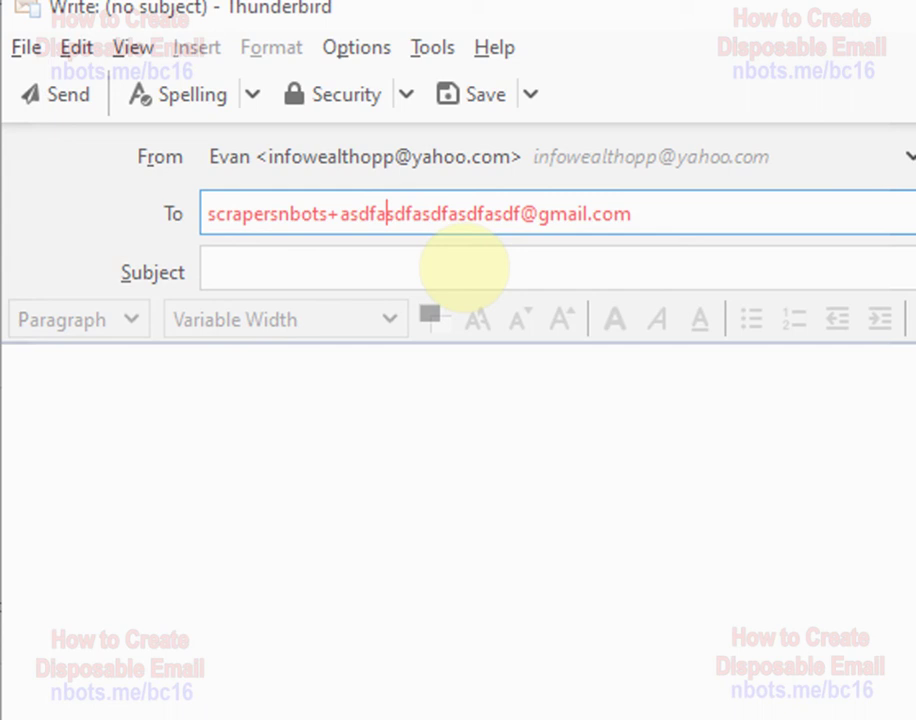
pyautogui.write('.')
pyautogui.click(465, 213)
pyautogui.write('.')
pyautogui.click(511, 213)
pyautogui.write('.')
pyautogui.click(232, 213)
pyautogui.write('.')
pyautogui.click(274, 213)
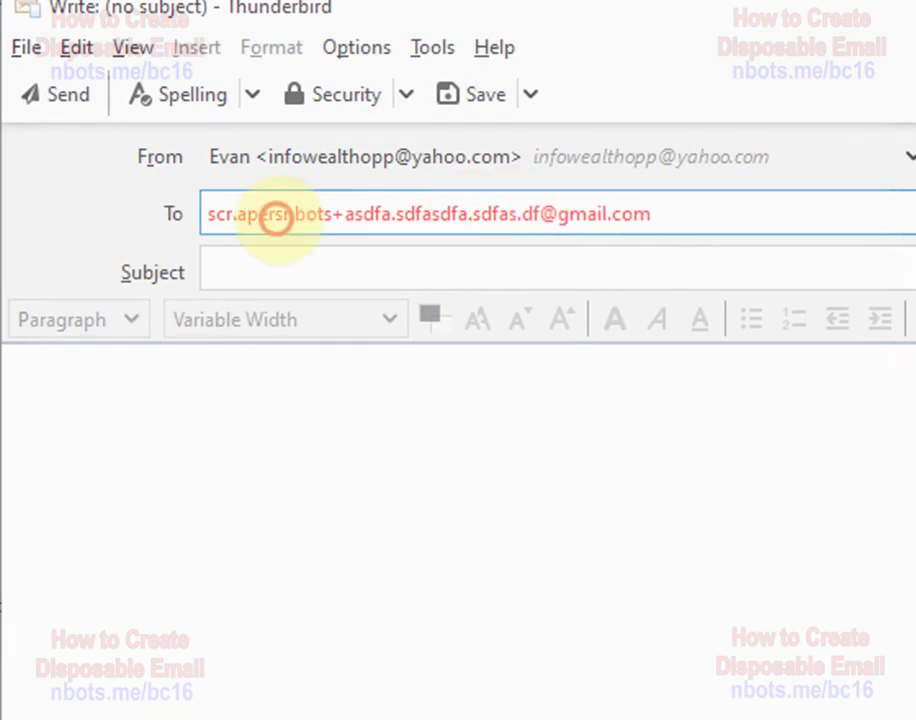
pyautogui.write('.')
# - Paste the address into the subject and body, then send the message
pyautogui.click(245, 266)
pyautogui.hotkey('ctrl', 'v')
pyautogui.click(256, 384)
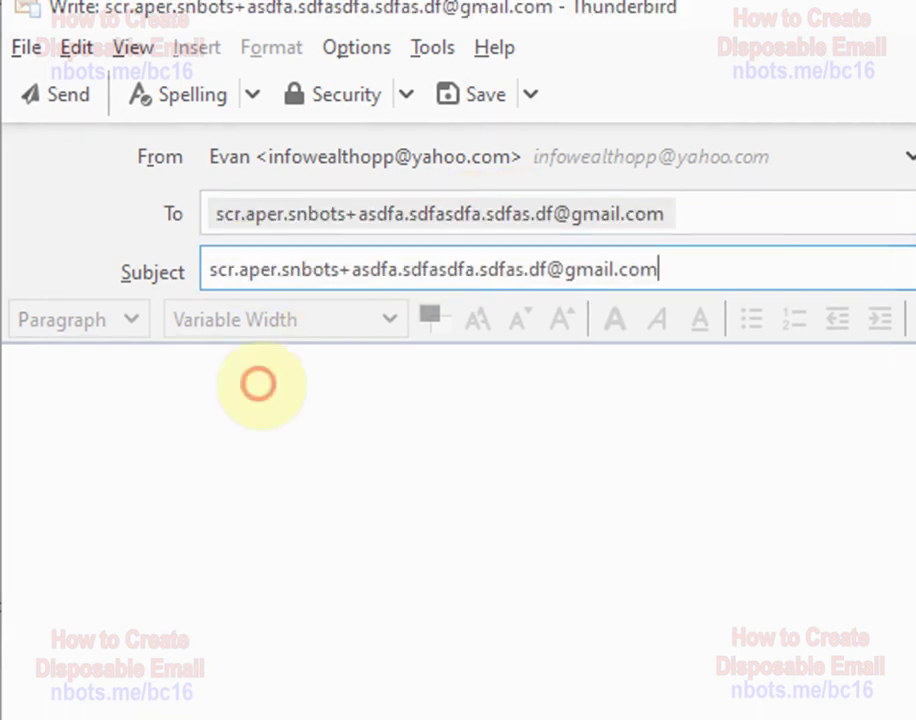
pyautogui.hotkey('ctrl', 'v')
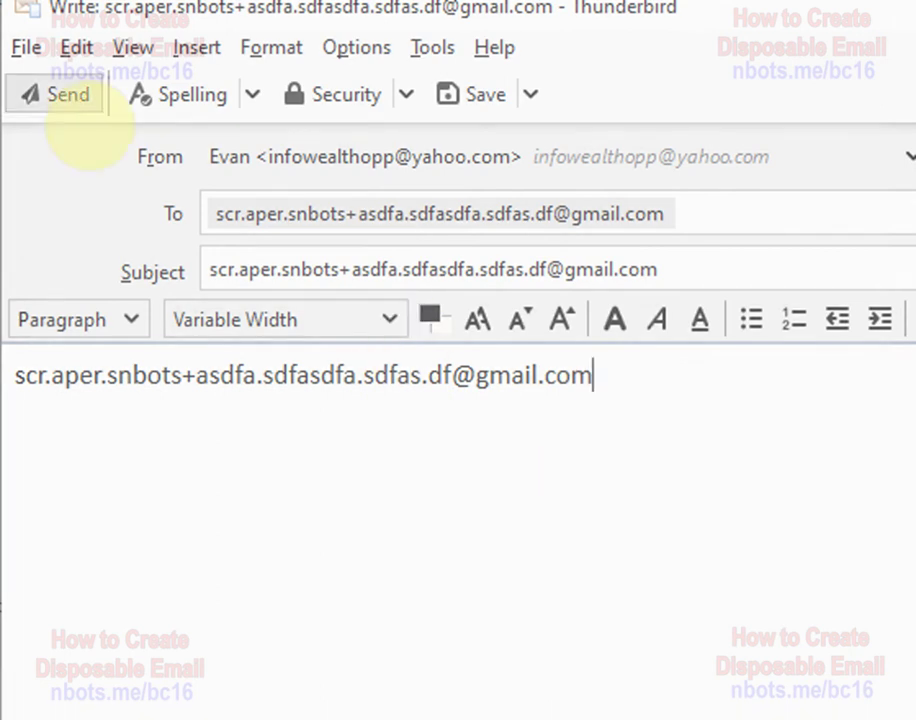
pyautogui.click(63, 97)
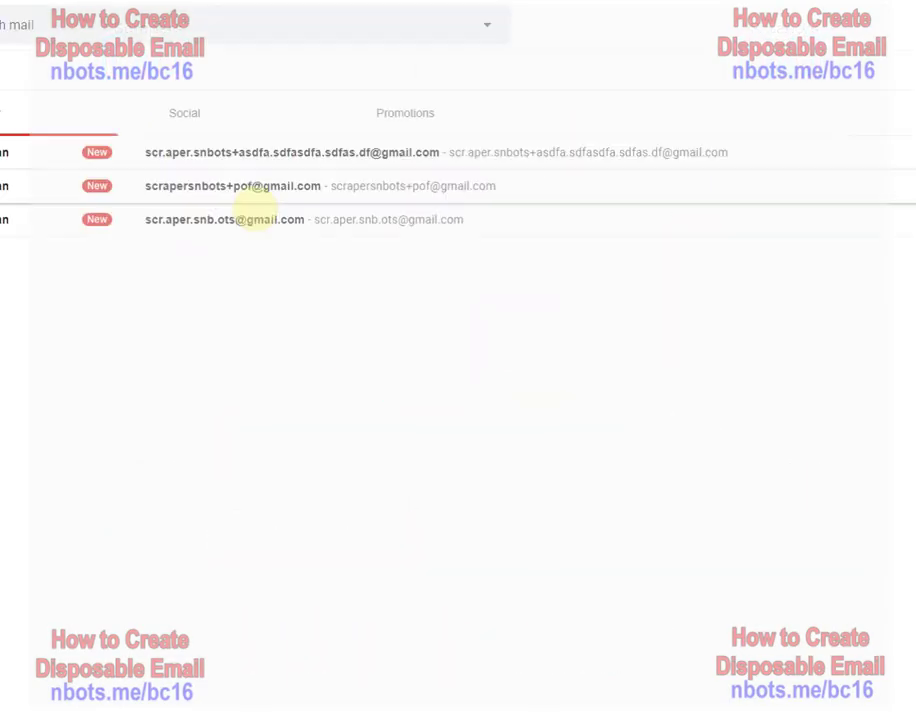
# - Open each test message in the Gmail inbox in turn and delete it
pyautogui.click(256, 216)
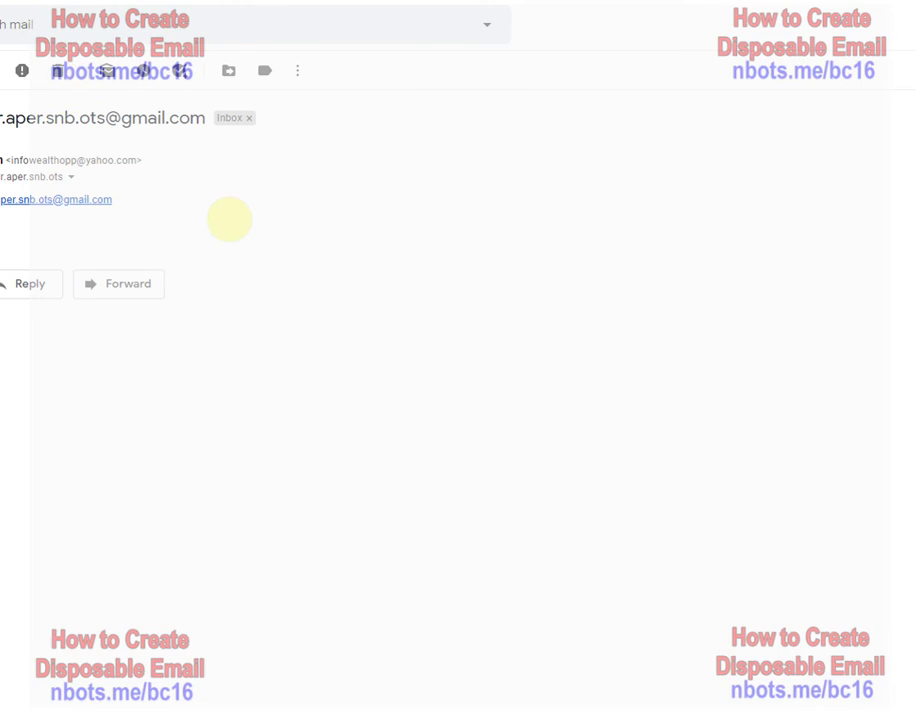
pyautogui.press('#')
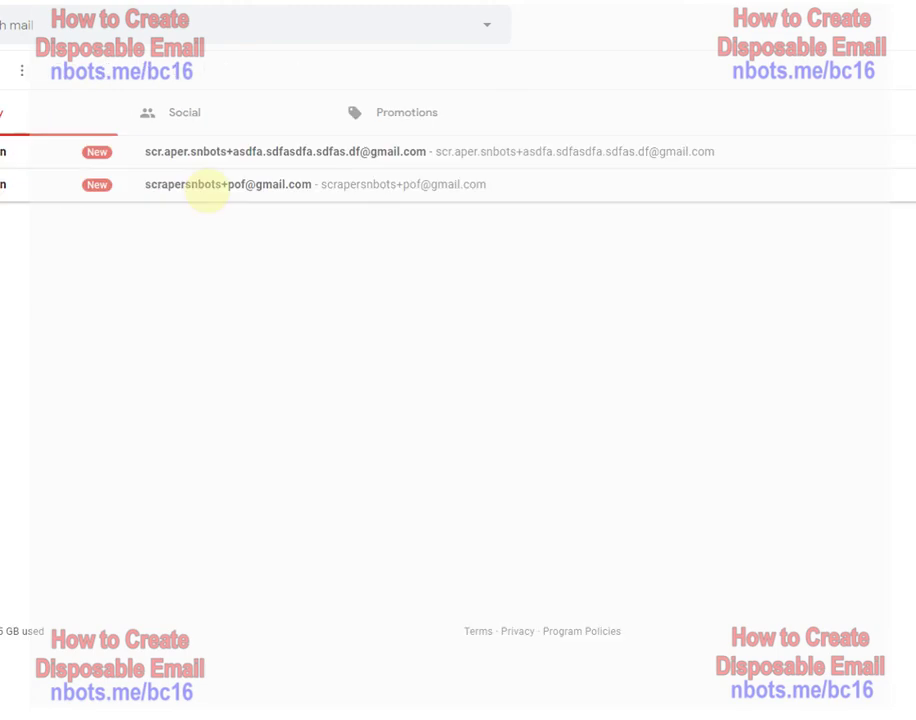
pyautogui.click(196, 180)
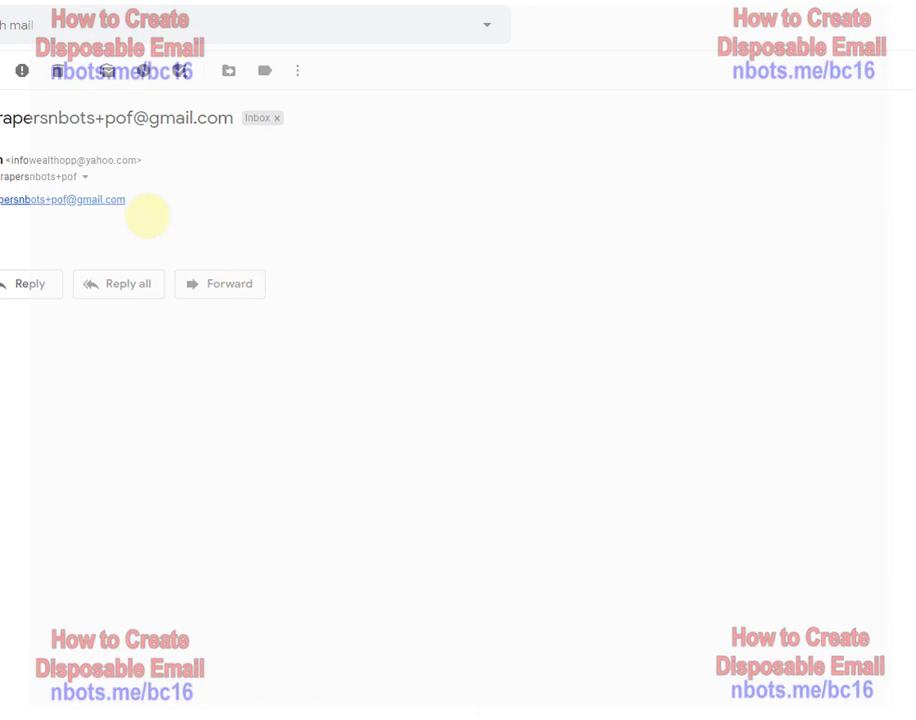
pyautogui.click(60, 72)
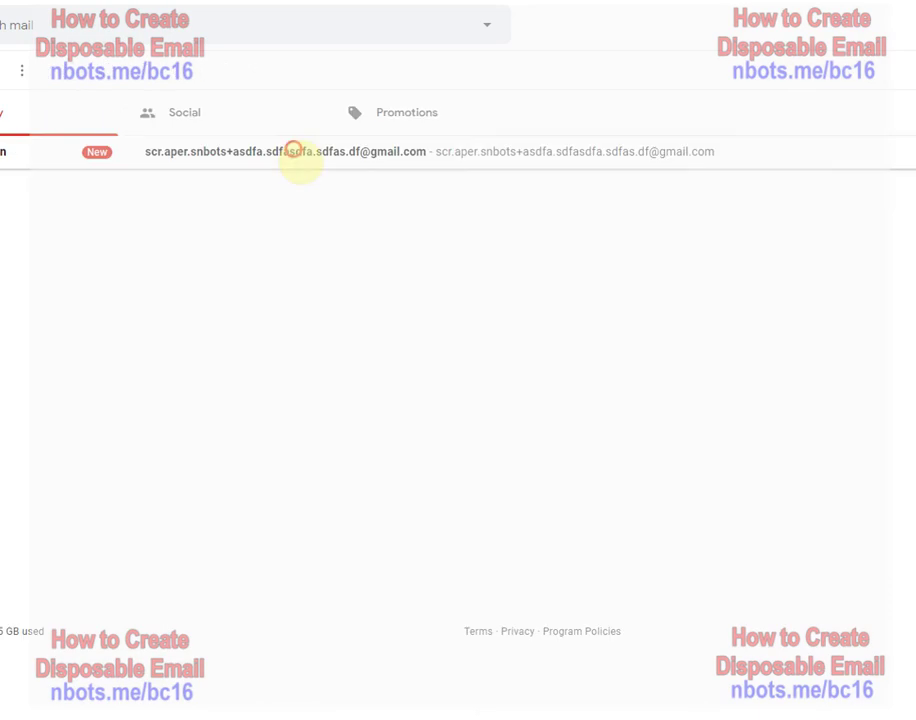
pyautogui.click(300, 164)
pyautogui.press('#')
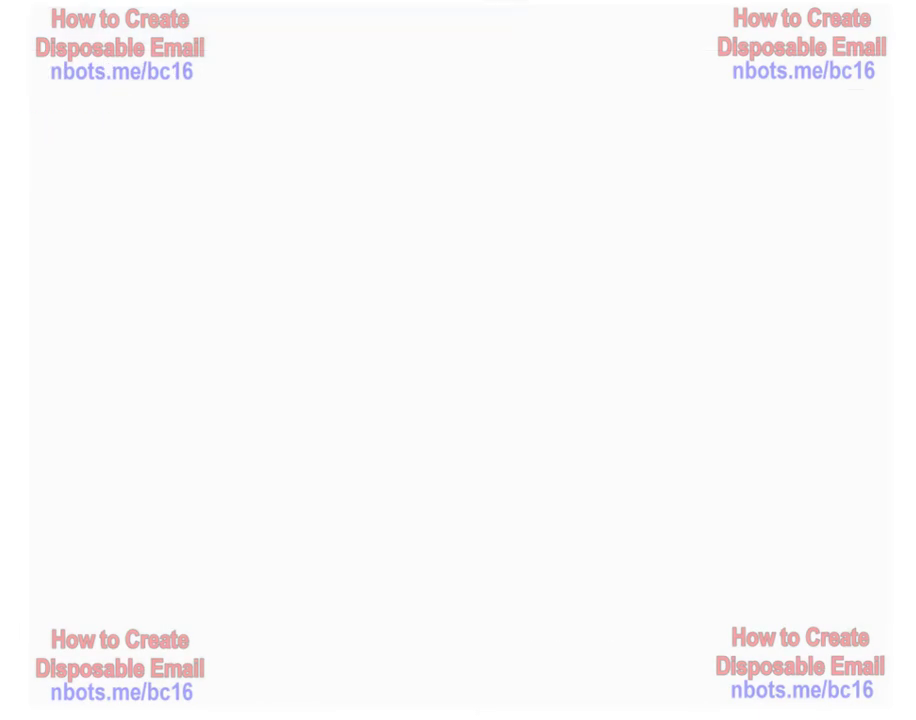
# - Load the Yahoo homepage, then Yahoo Mail, from the address bar
pyautogui.write('yahoo')
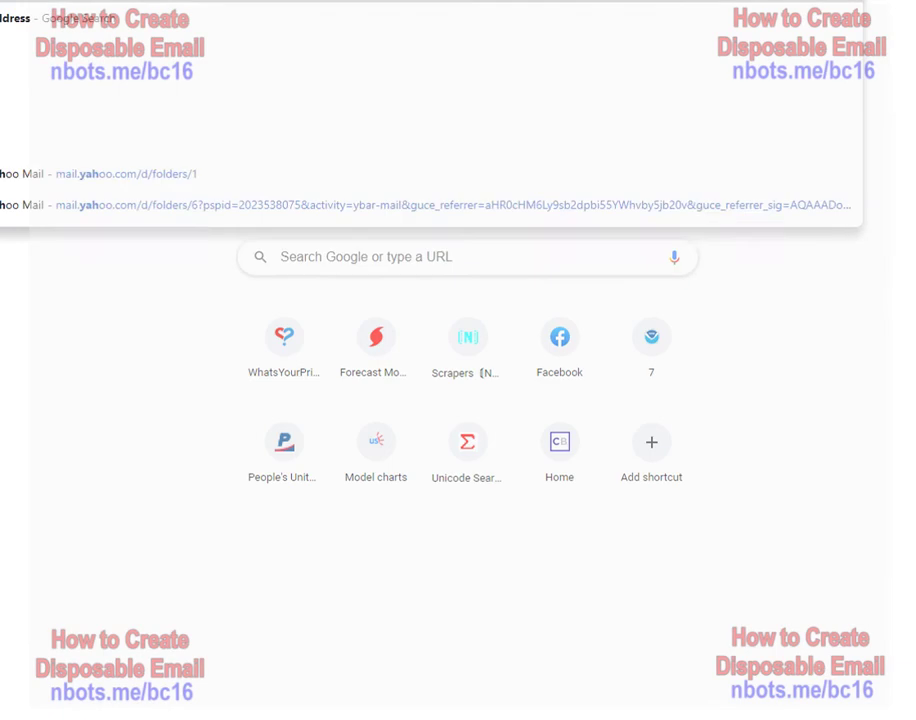
pyautogui.press('Return')
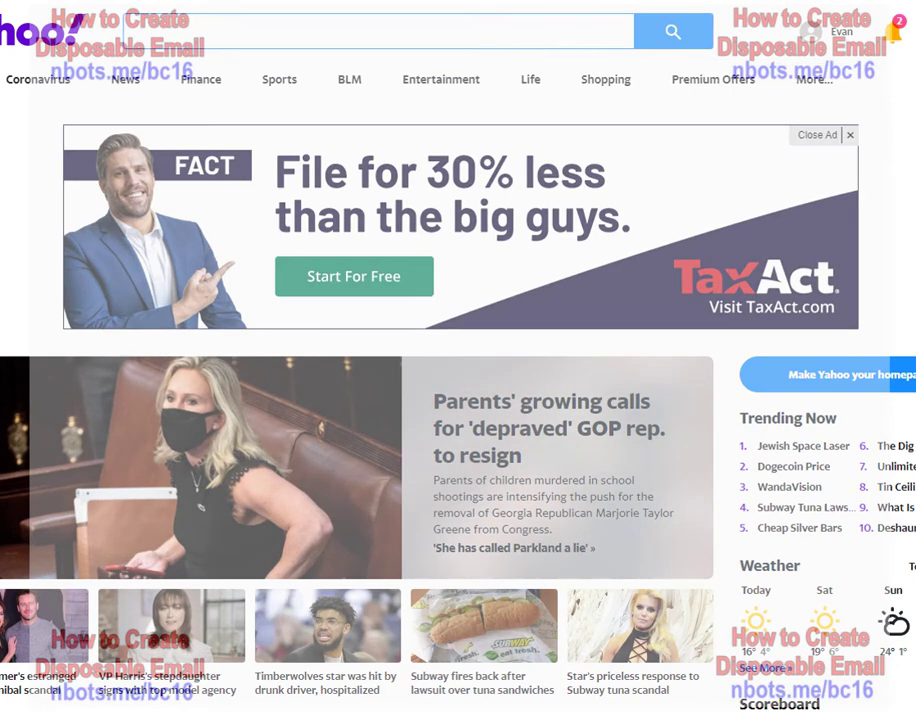
pyautogui.write('mail')
pyautogui.press('Return')
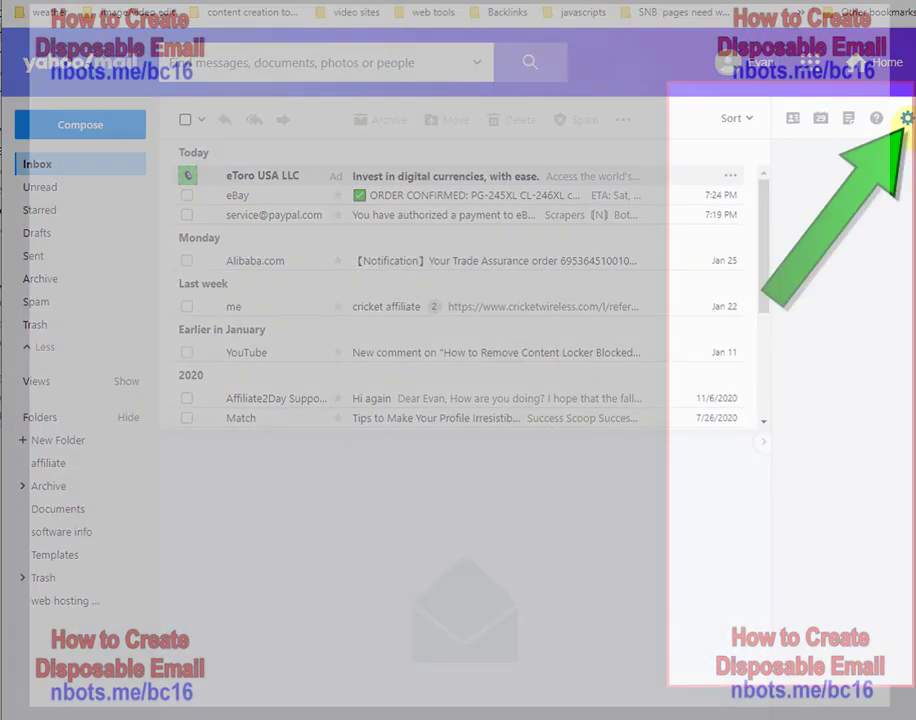
# - Open Yahoo Mail's Mailboxes settings and scroll to the disposable addresses (21 of 500 used)
pyautogui.click(907, 118)
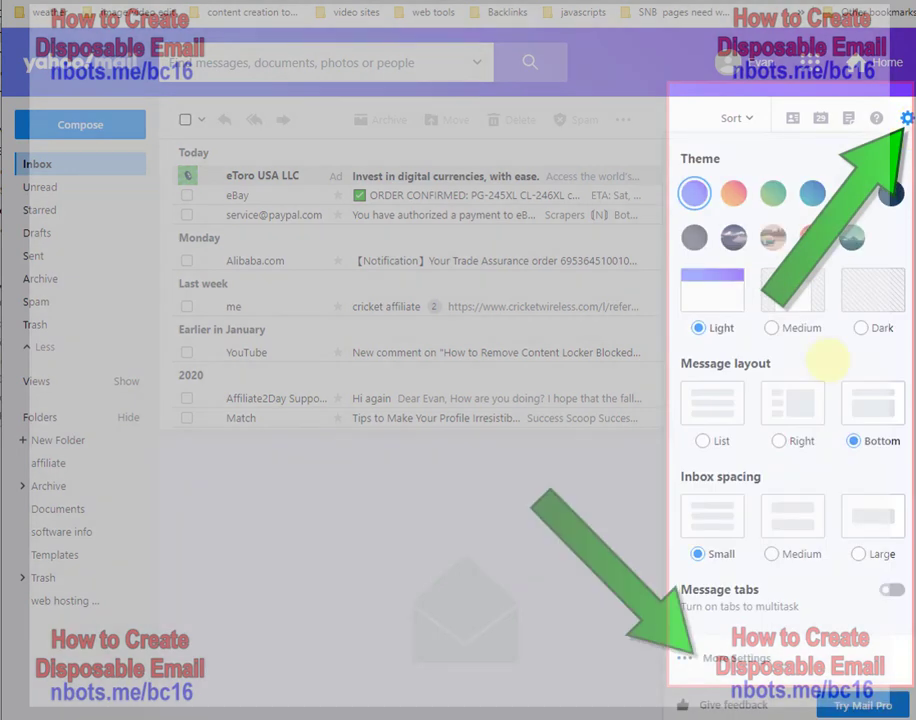
pyautogui.click(735, 658)
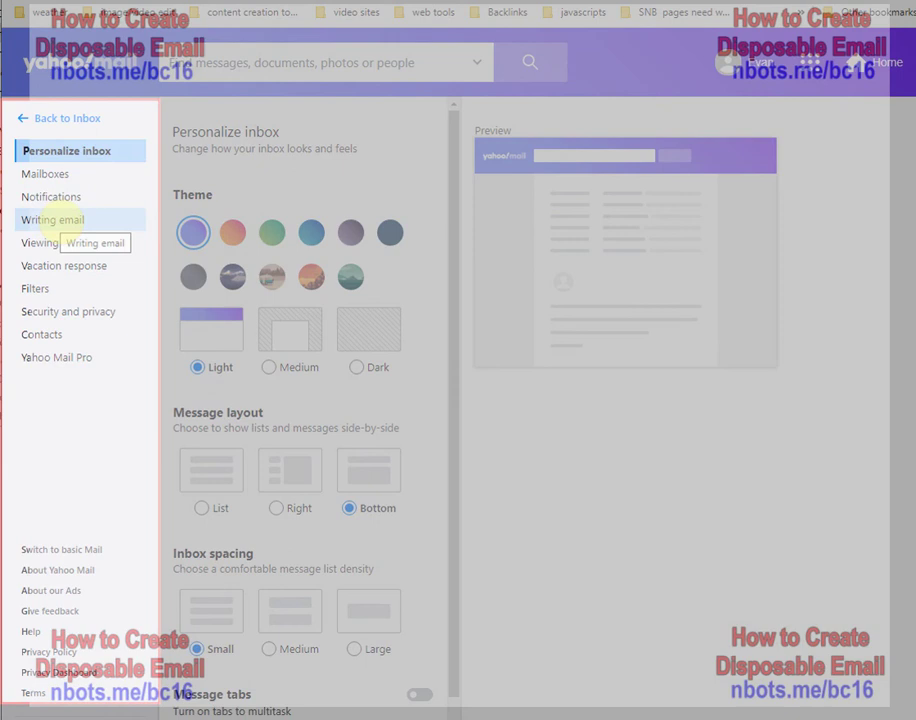
pyautogui.click(48, 173)
pyautogui.scroll(-3, 419, 483)
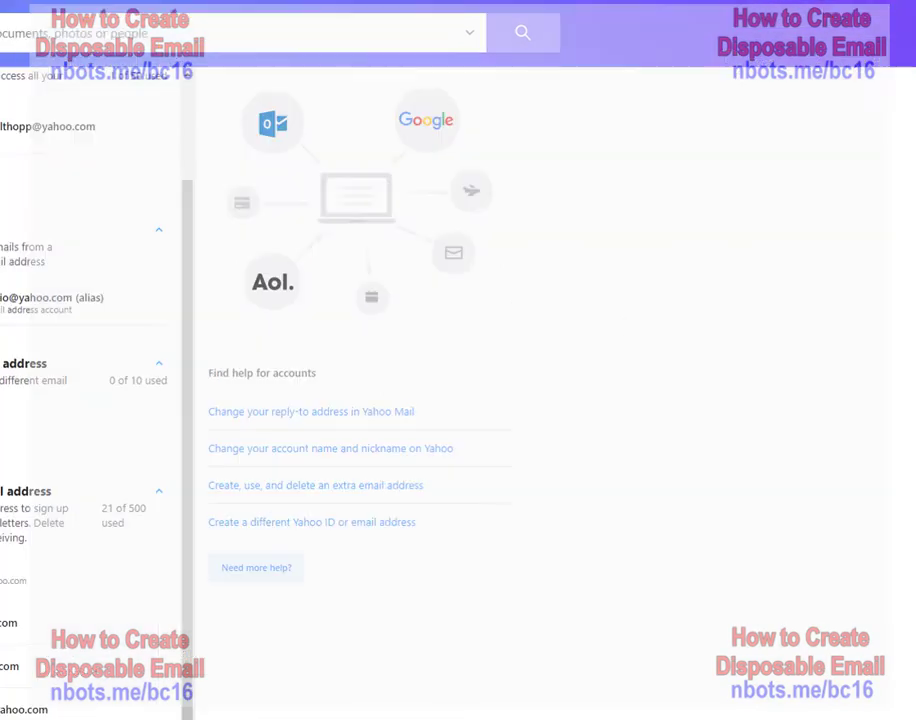
# - Load Mailinator and open the public inbox for the user's name
pyautogui.write('mail')
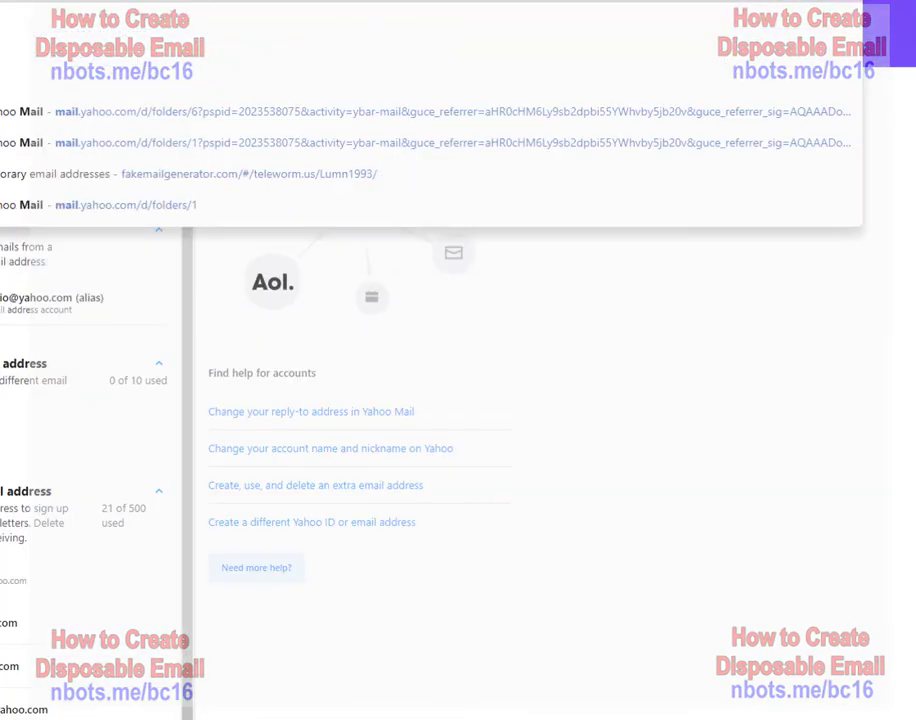
pyautogui.write('in')
pyautogui.press('Return')
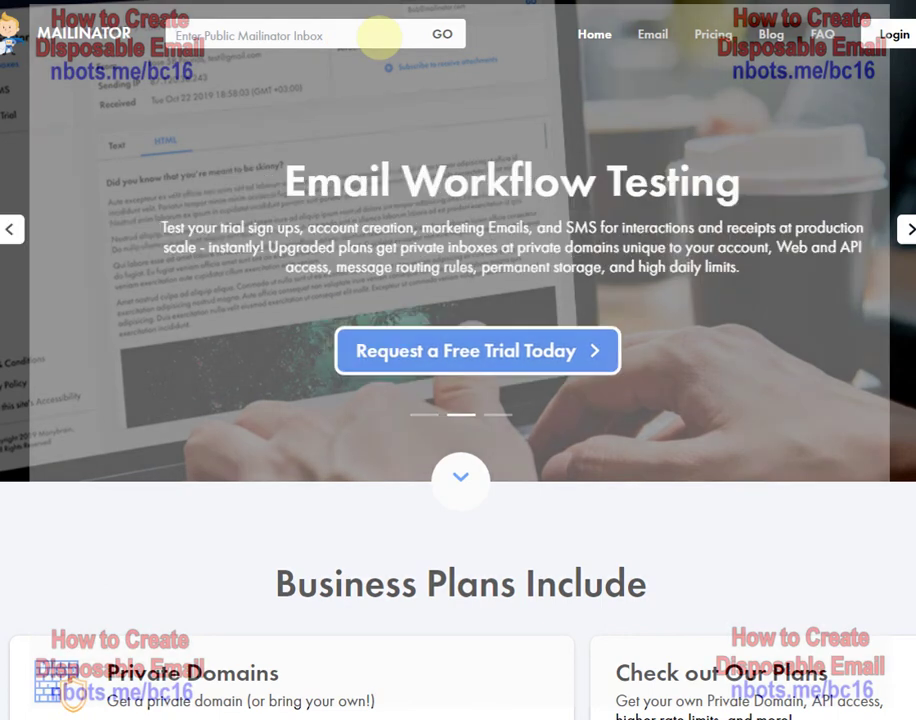
pyautogui.click(380, 37)
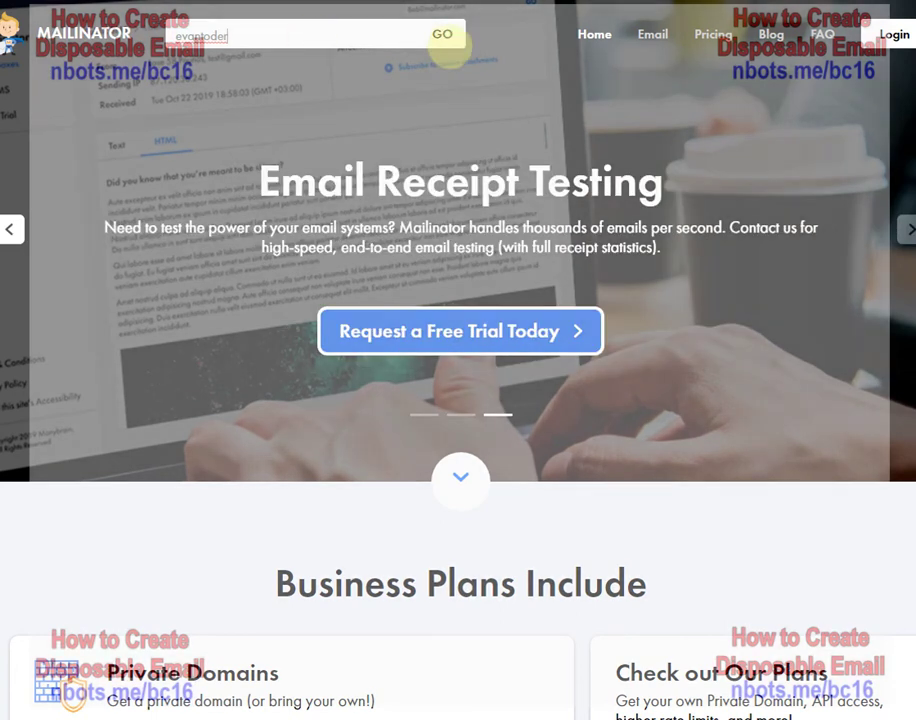
pyautogui.click(443, 35)
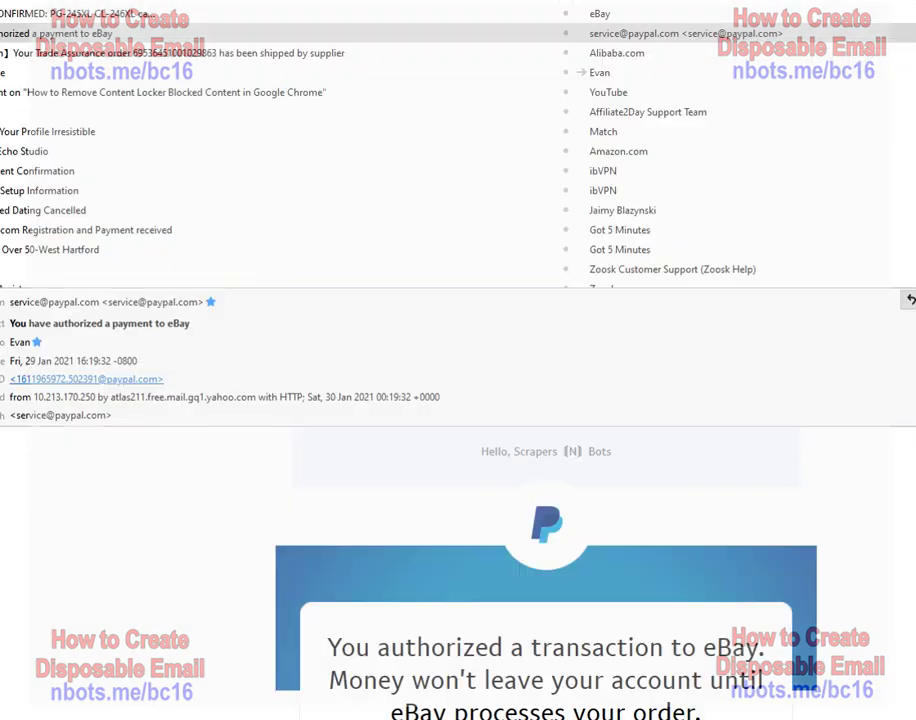
# - Send an email with subject and body 'asdfasdf' to the user's Mailinator address
pyautogui.hotkey('ctrl', 'n')
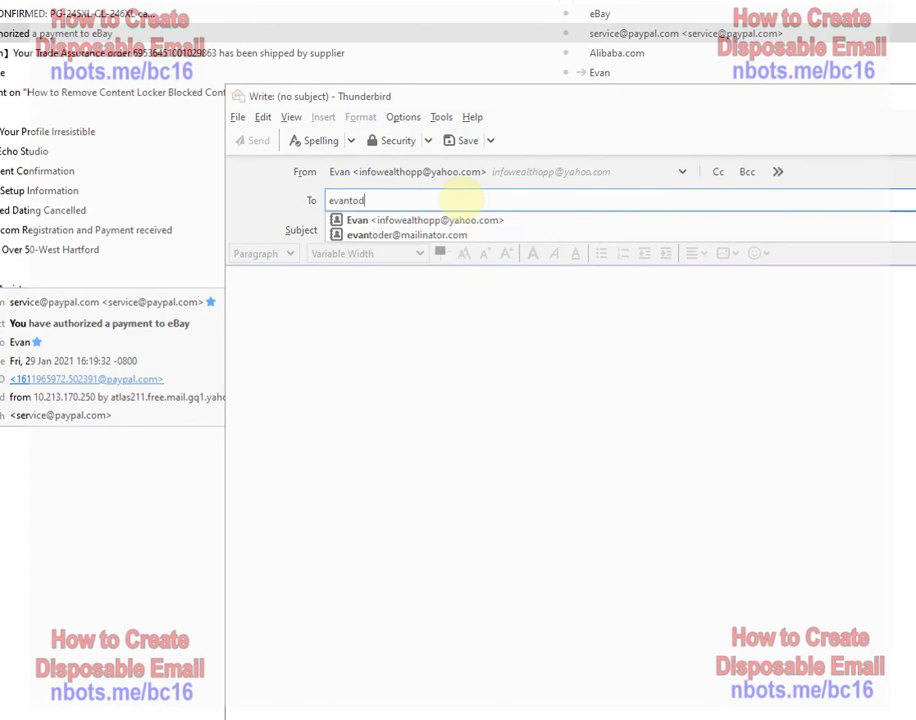
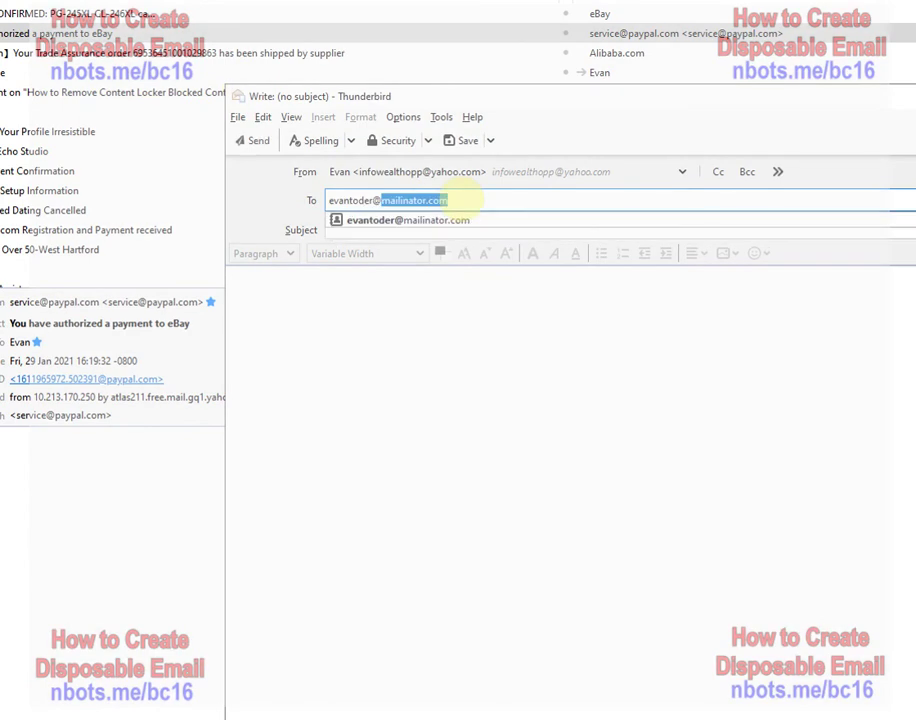
pyautogui.press('Tab')
pyautogui.write('asdfasdf')
pyautogui.press('Tab')
pyautogui.write('asdfas')
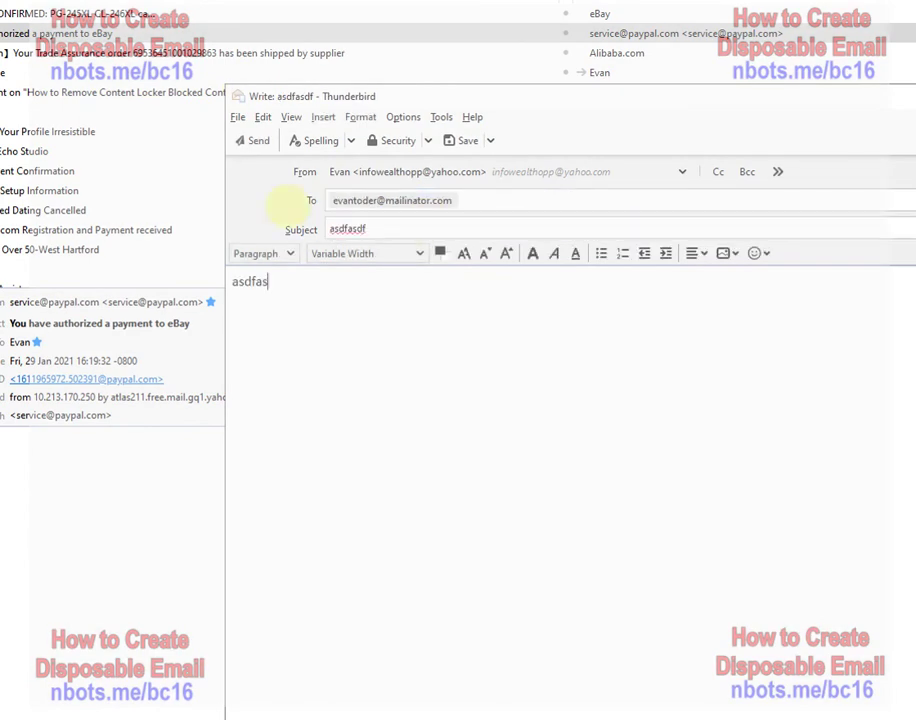
pyautogui.write('df')
pyautogui.click(254, 140)
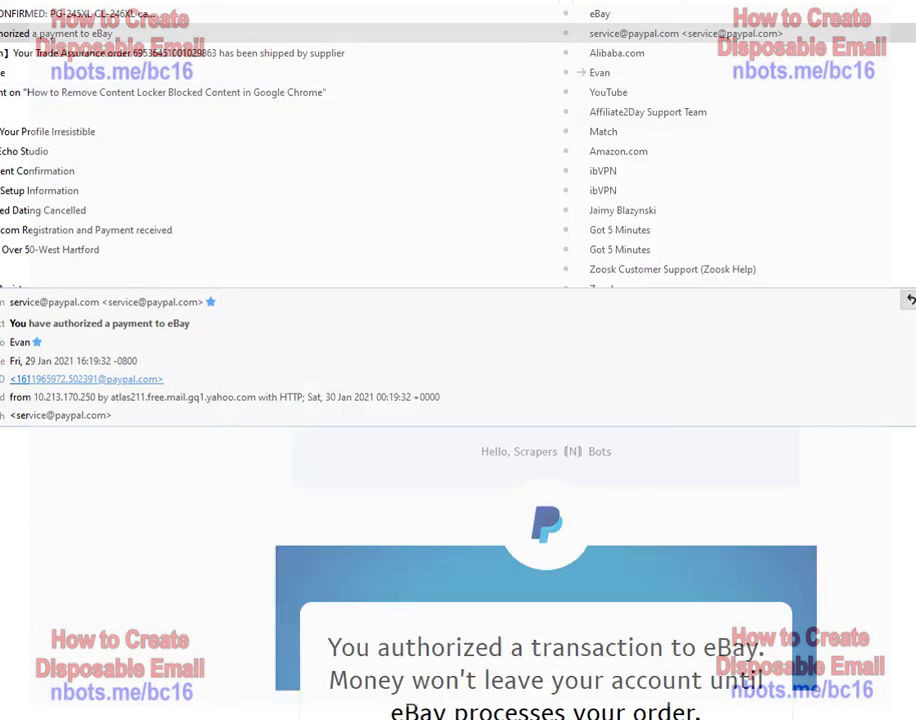
pyautogui.hotkey('ctrl', 'n')
pyautogui.click(347, 199)
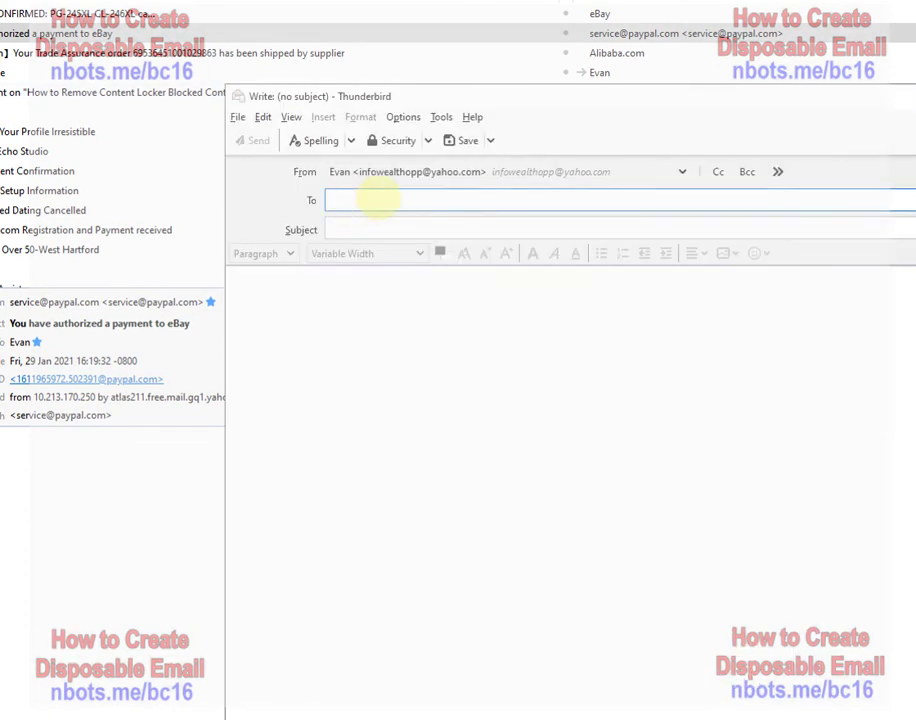
pyautogui.write('asdfasdfkasfwio23ifidasfifi')
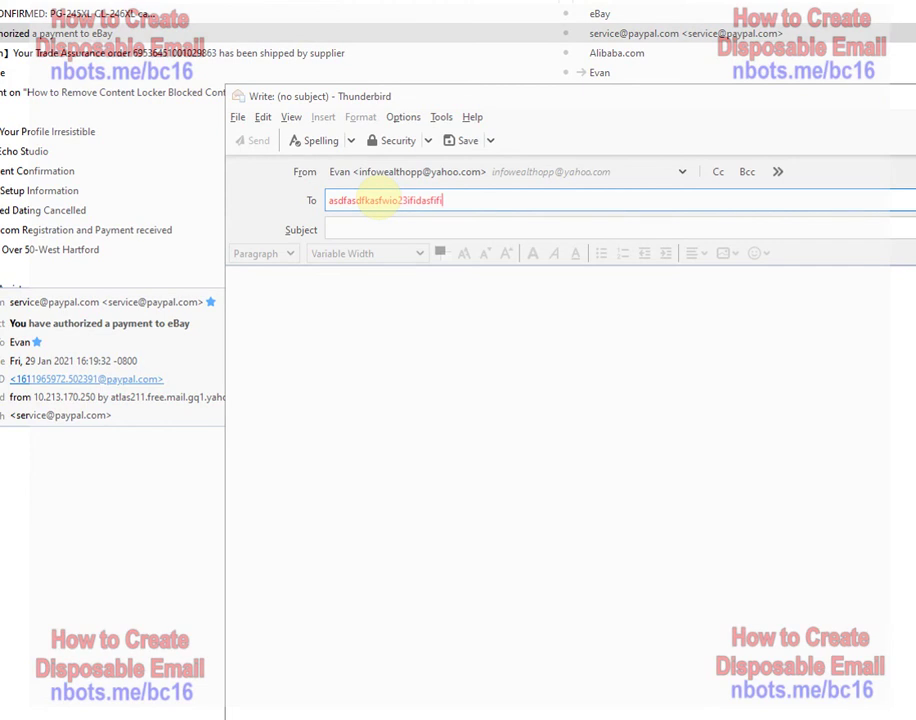
pyautogui.write('@mailinator.com')
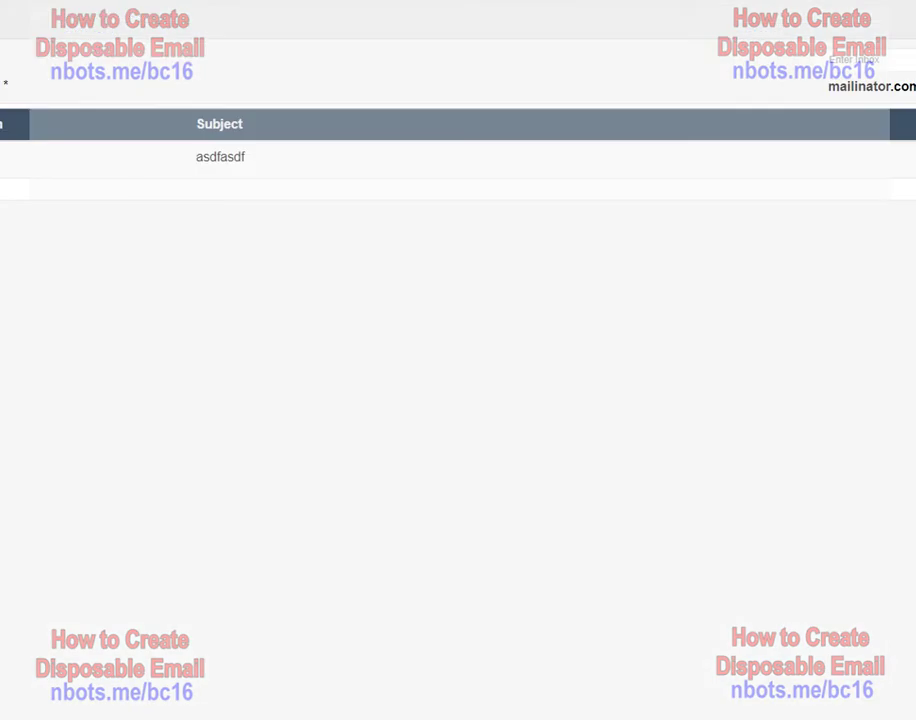
pyautogui.click(102, 143)
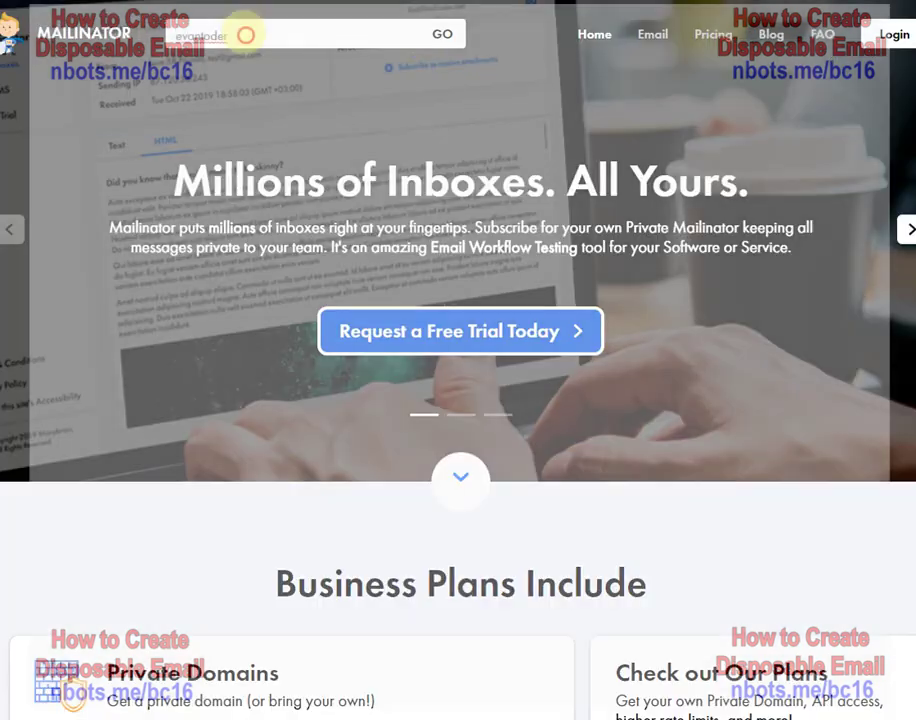
# - Open the random address's Mailinator inbox, then clear the top-right inbox name field
pyautogui.doubleClick(241, 33)
pyautogui.write('asdfasdfkasfwio23ifidasfifi')
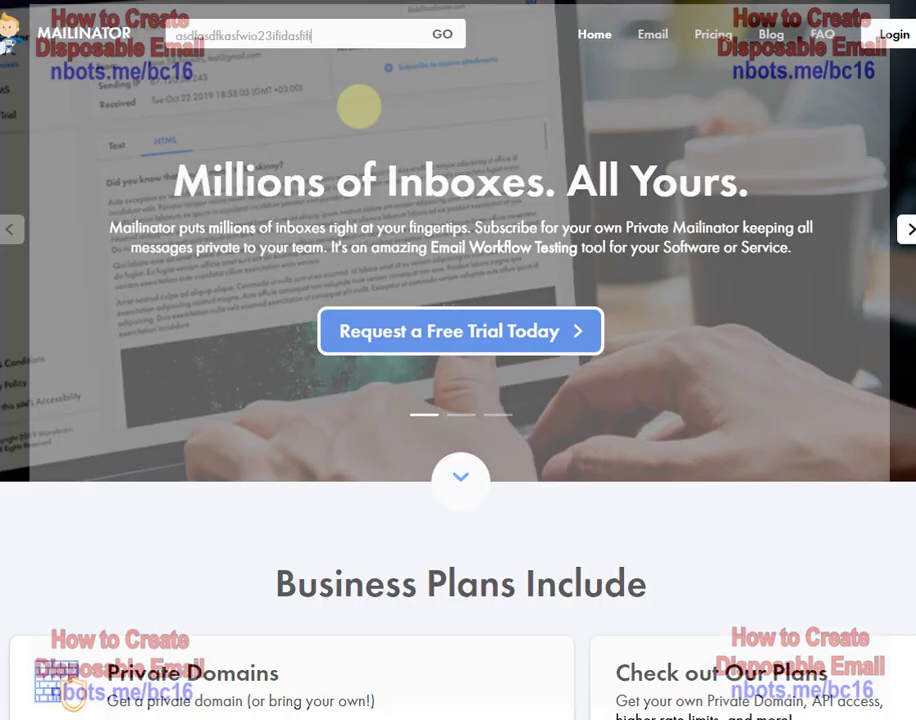
pyautogui.click(438, 34)
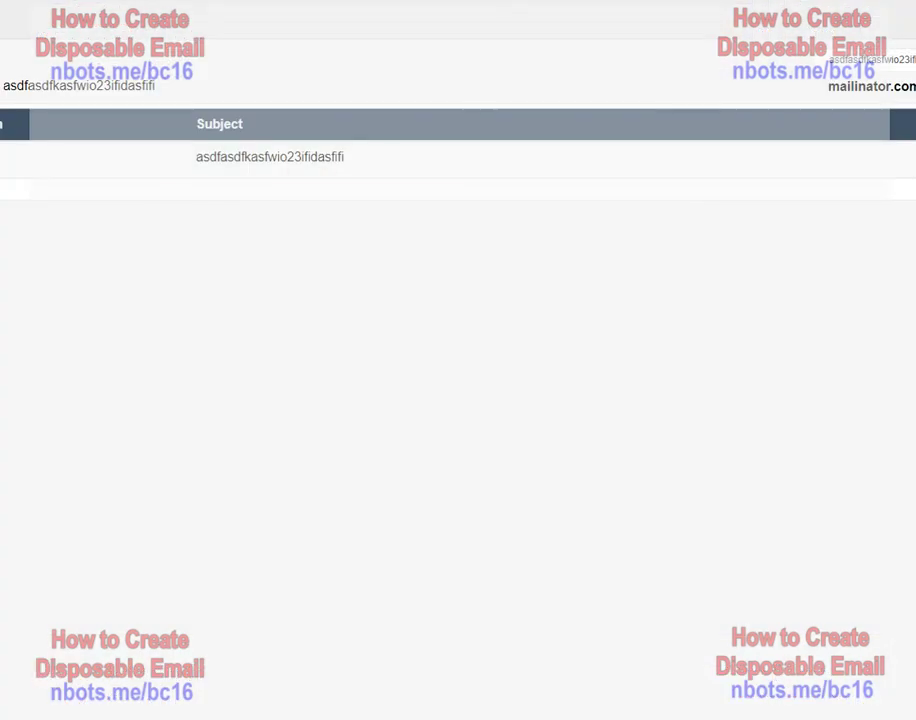
pyautogui.doubleClick(866, 61)
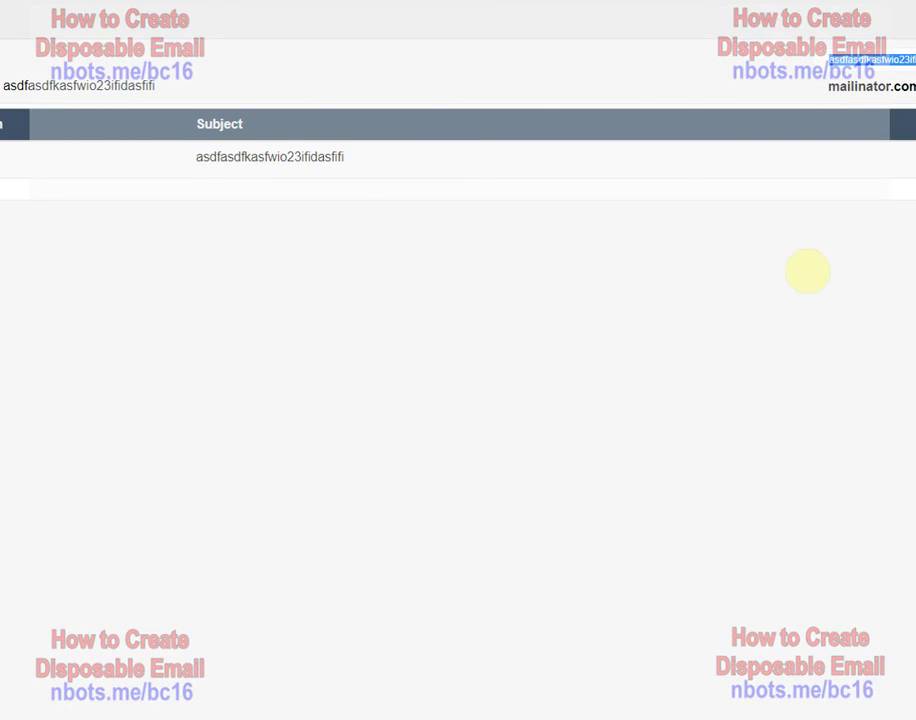
pyautogui.press('BackSpace')
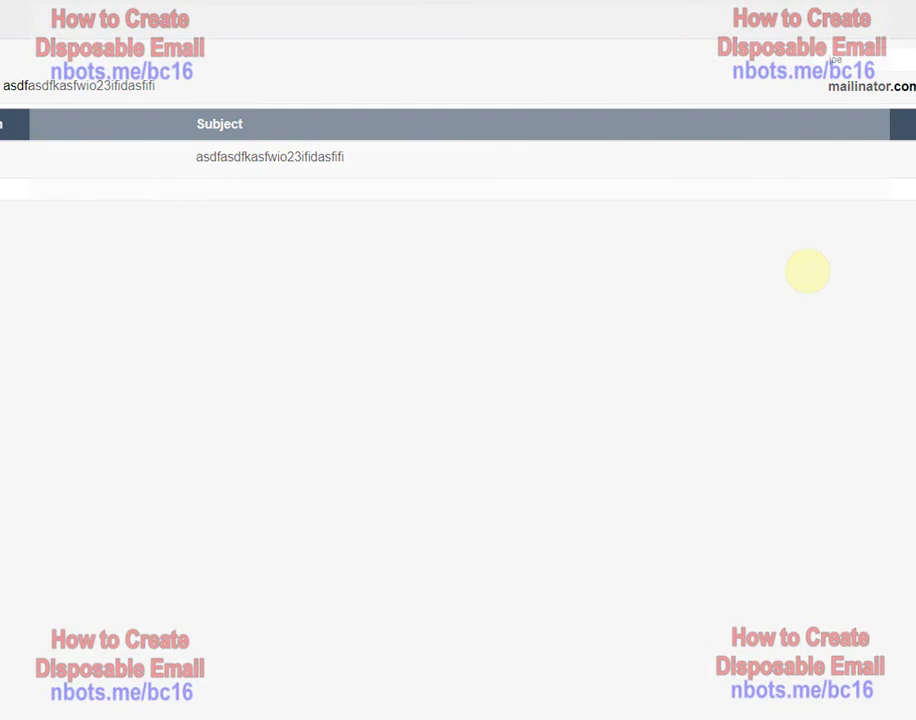
pyautogui.press('Return')
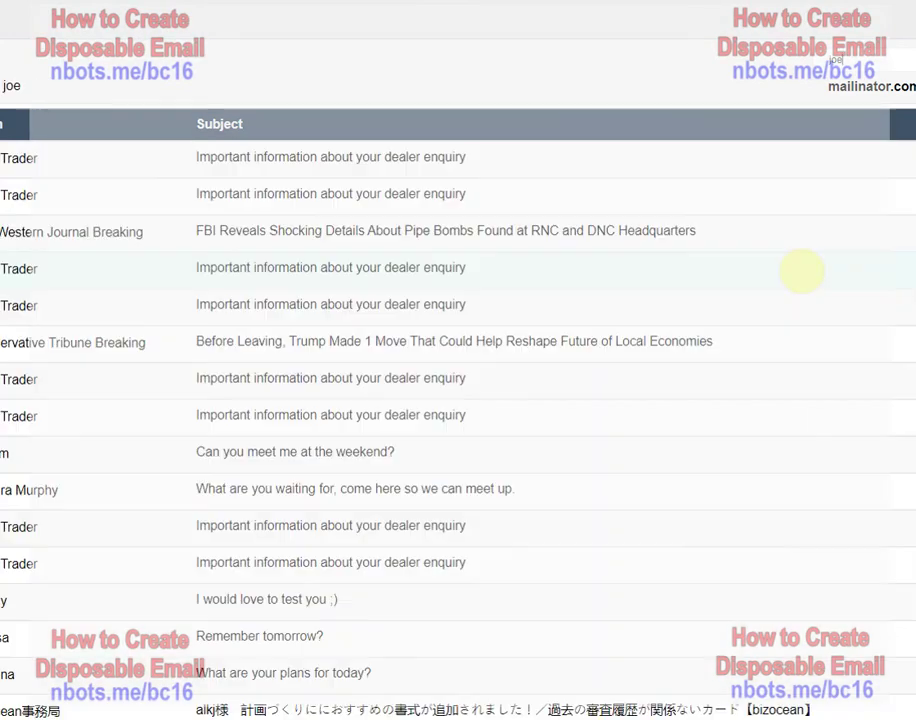
pyautogui.scroll(-8, 887, 288)
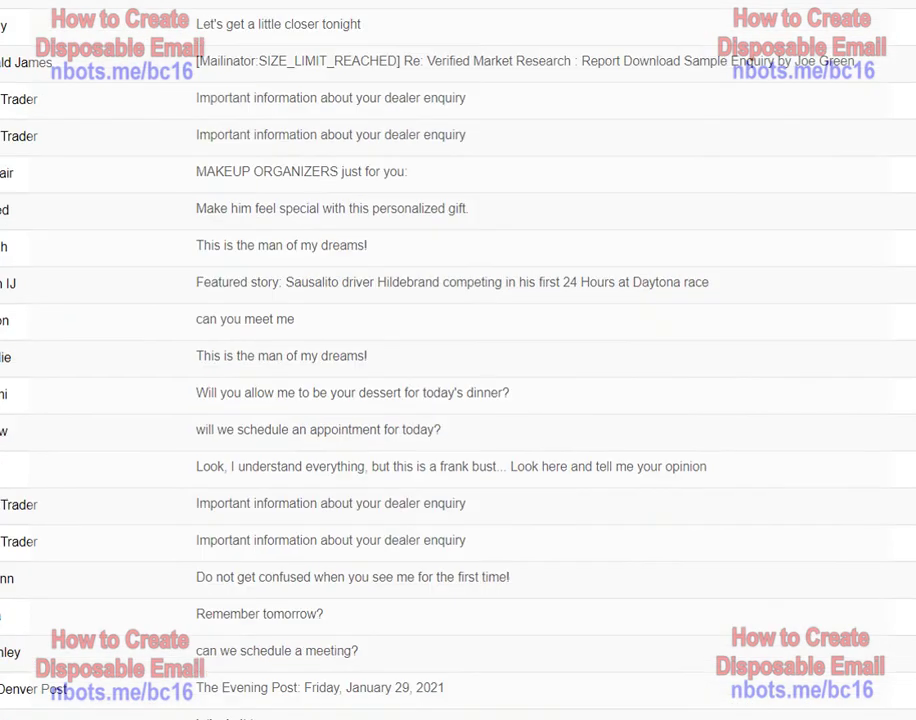
pyautogui.scroll(8, 458, 380)
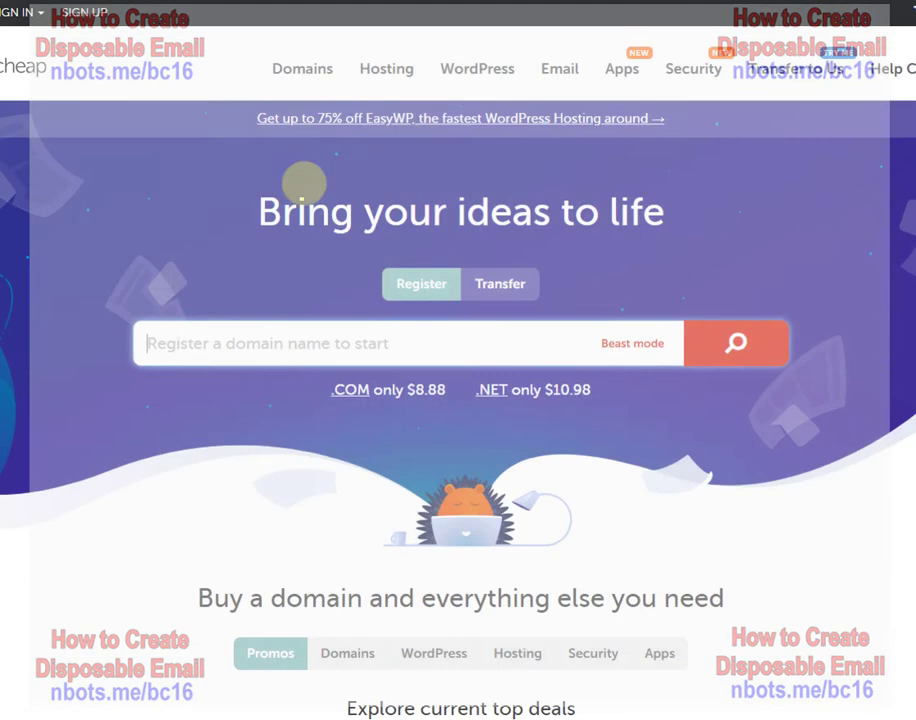
# - Search Namecheap for a domain matching the user's full name
pyautogui.click(176, 328)
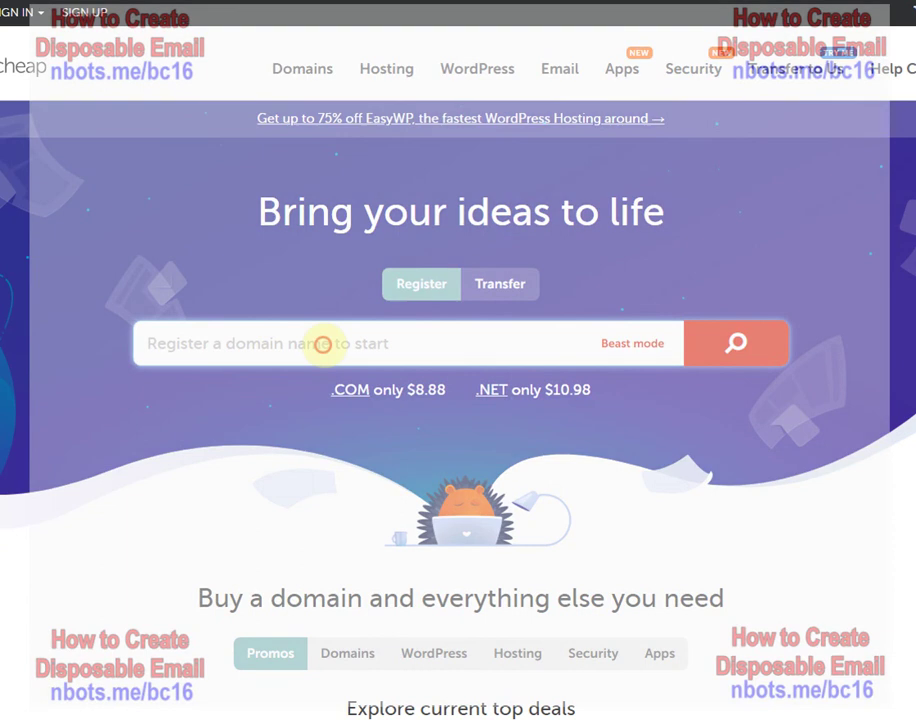
pyautogui.write('evantoder')
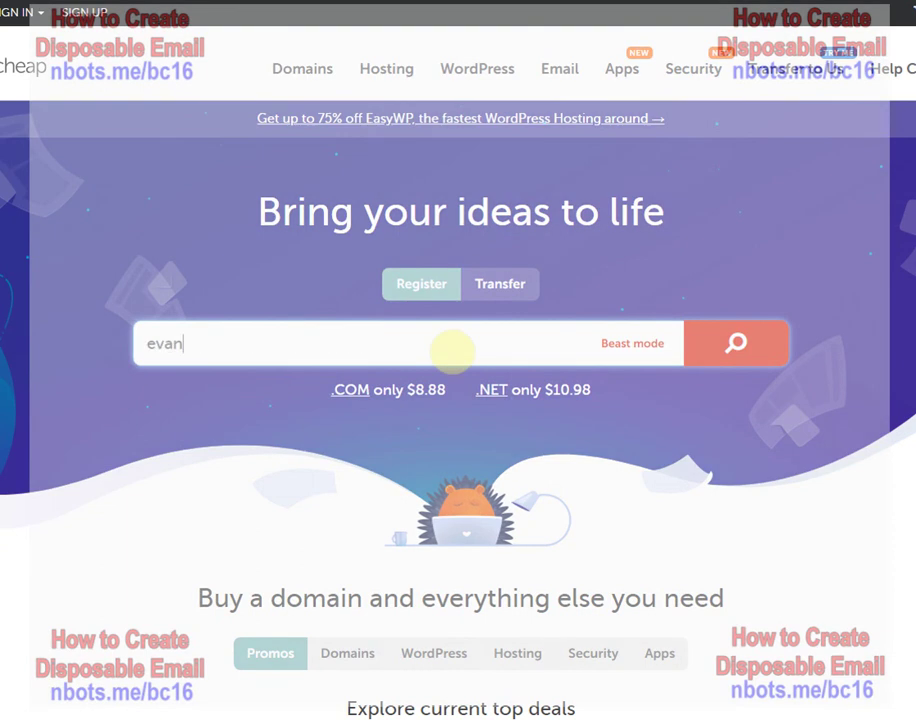
pyautogui.press('Return')
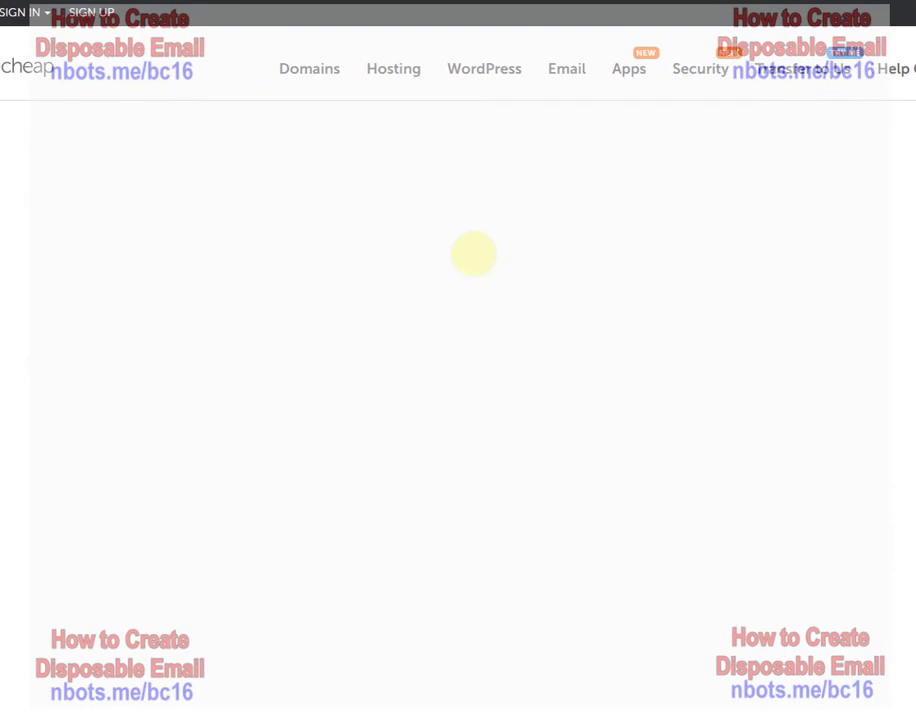